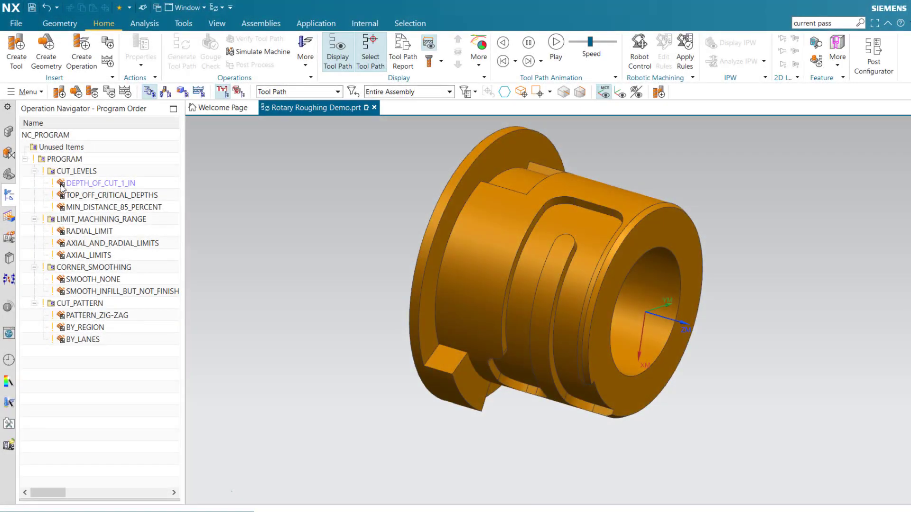
# Select the DEPTH_OF_CUT_1_IN operation and open it in the Roughing for Rotary Parts dialog.
pyautogui.click(61, 185)
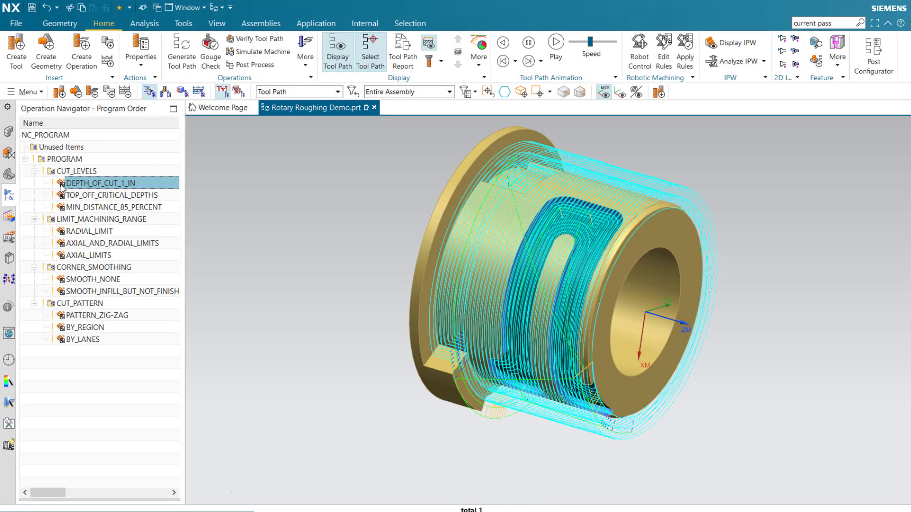
pyautogui.doubleClick(60, 184)
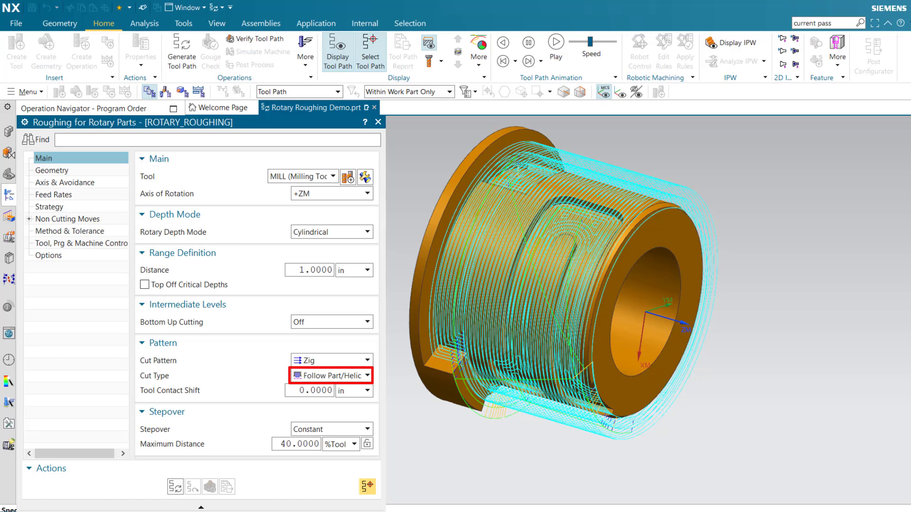
# Turn on the in-process workpiece display and play the roughing tool path animation.
pyautogui.click(710, 45)
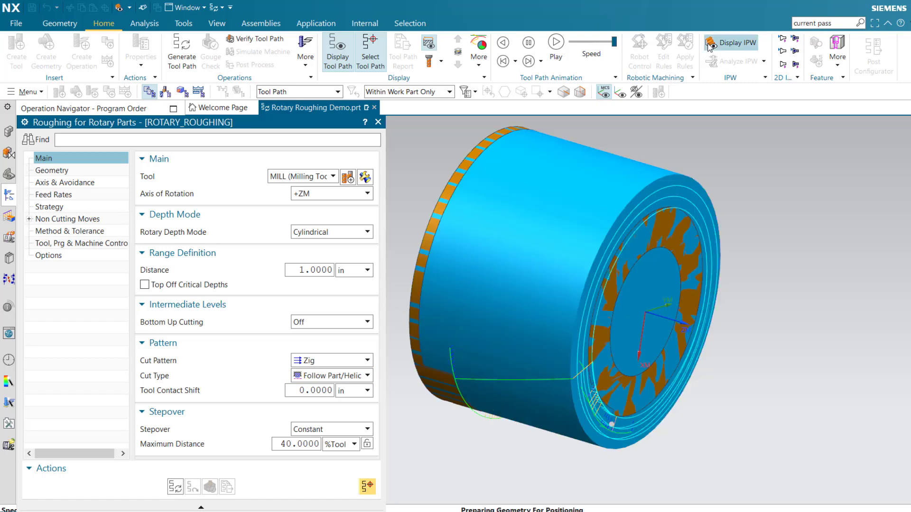
pyautogui.click(555, 43)
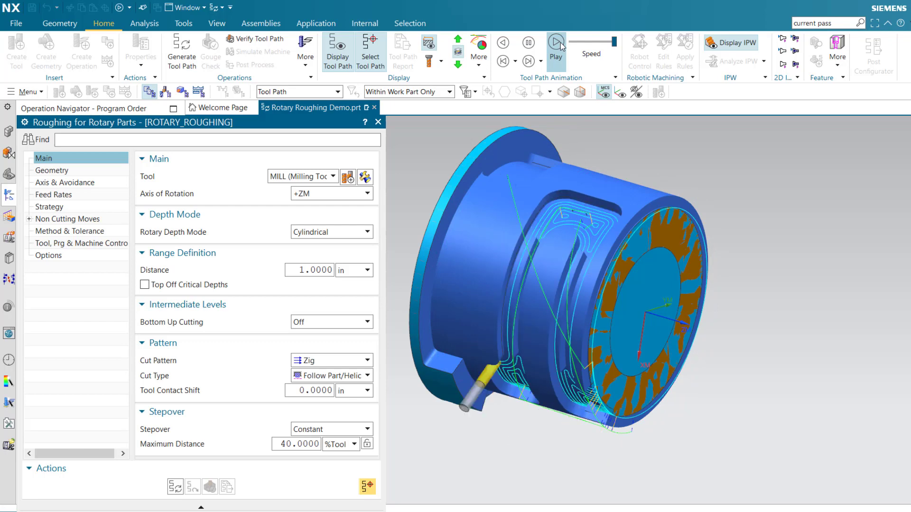
# Replay the roughing tool path animation from the start.
pyautogui.click(560, 46)
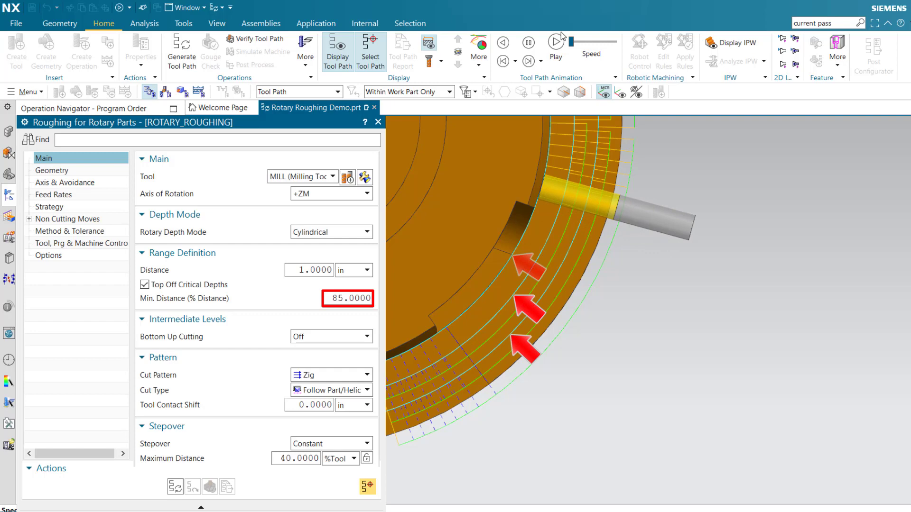
# Stop the running tool path animation.
pyautogui.click(529, 43)
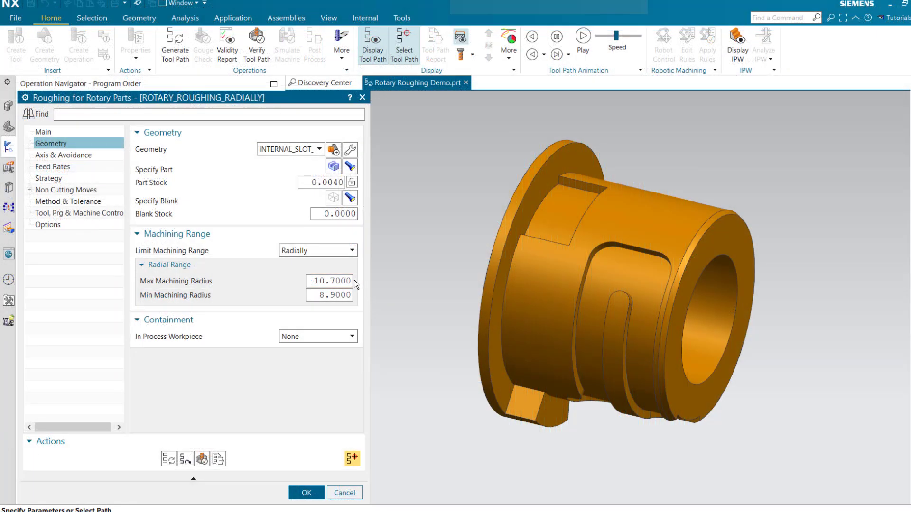
# Drag the radius handles to set the maximum machining radius to 8.5 and the minimum to 7.0.
pyautogui.click(347, 281)
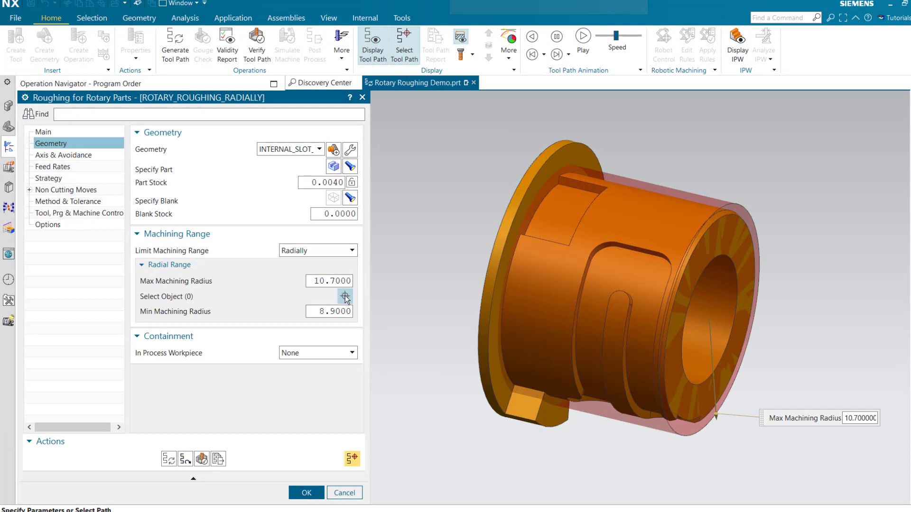
pyautogui.click(345, 297)
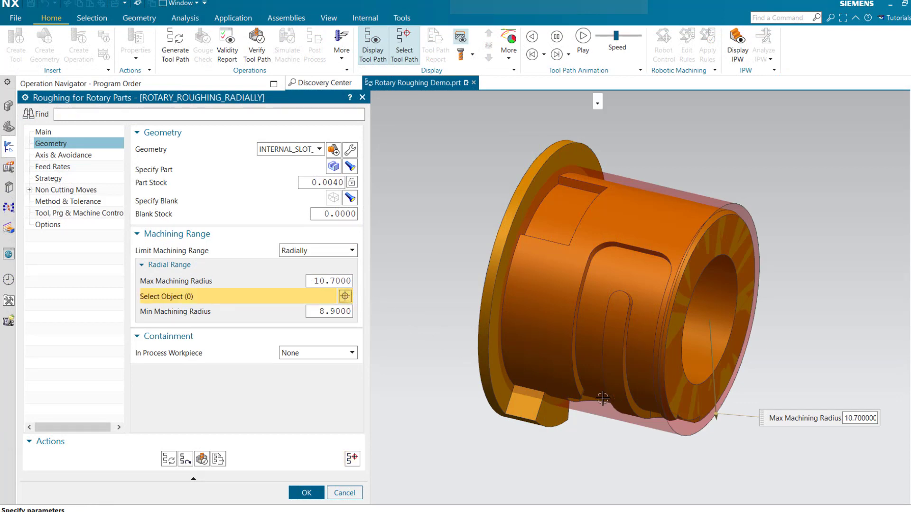
pyautogui.moveTo(717, 416); pyautogui.dragTo(714, 395)
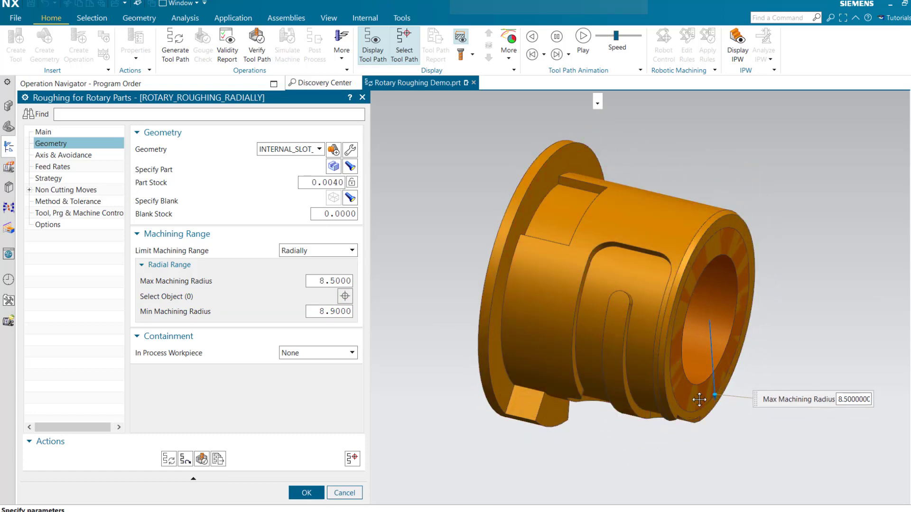
pyautogui.click(347, 311)
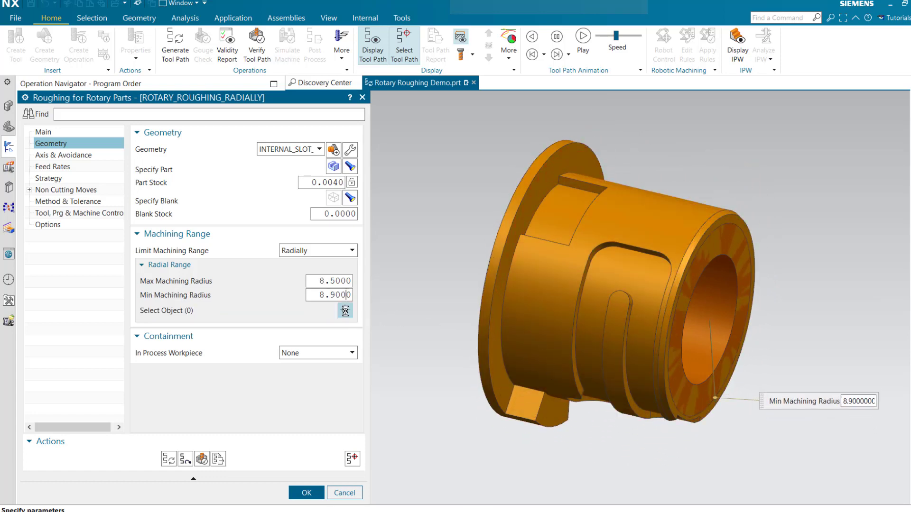
pyautogui.click(346, 310)
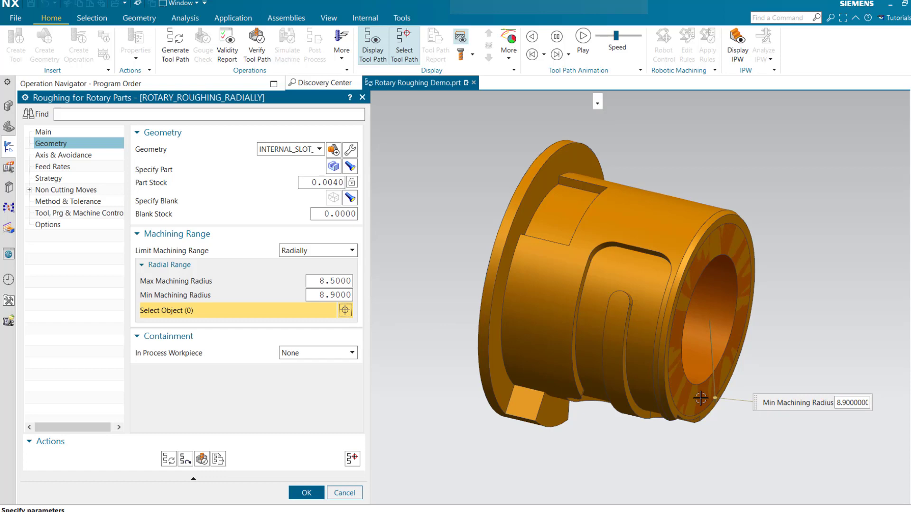
pyautogui.moveTo(714, 397); pyautogui.dragTo(715, 389)
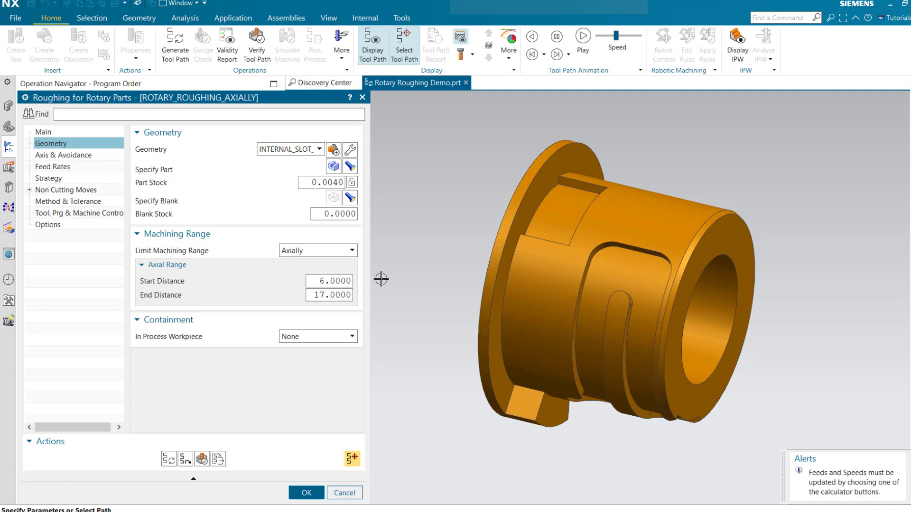
# Drag the axial limit planes to a 6.5 start distance and an 11.5 end distance.
pyautogui.click(344, 280)
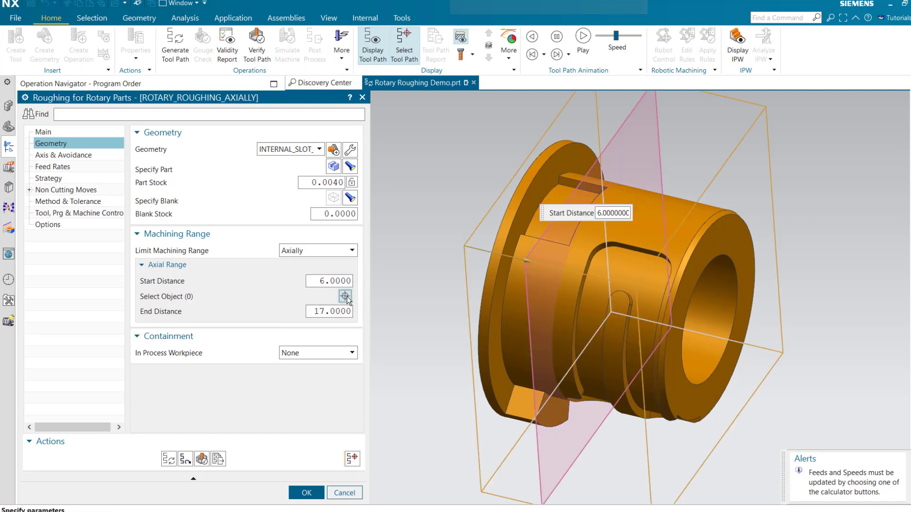
pyautogui.click(345, 297)
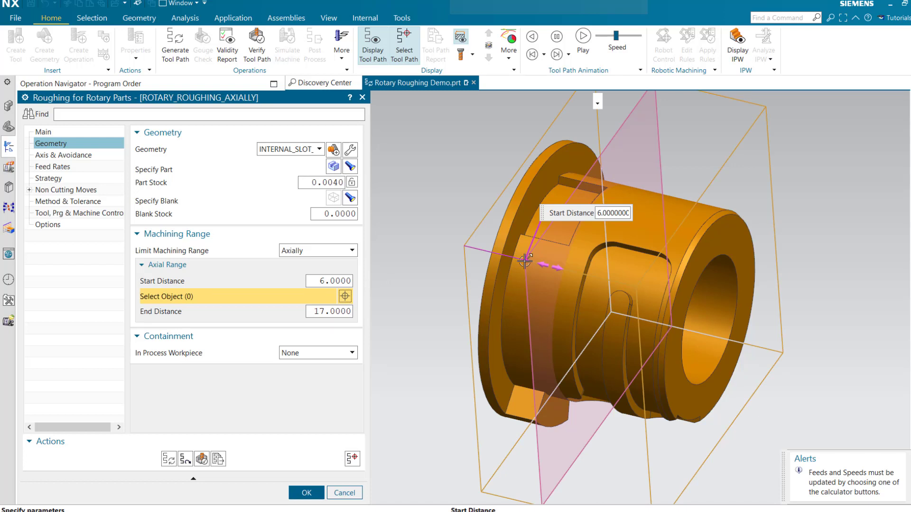
pyautogui.moveTo(525, 261)
pyautogui.mouseDown()
pyautogui.moveTo(443, 263)
pyautogui.moveTo(555, 266)
pyautogui.moveTo(524, 262)
pyautogui.mouseUp()
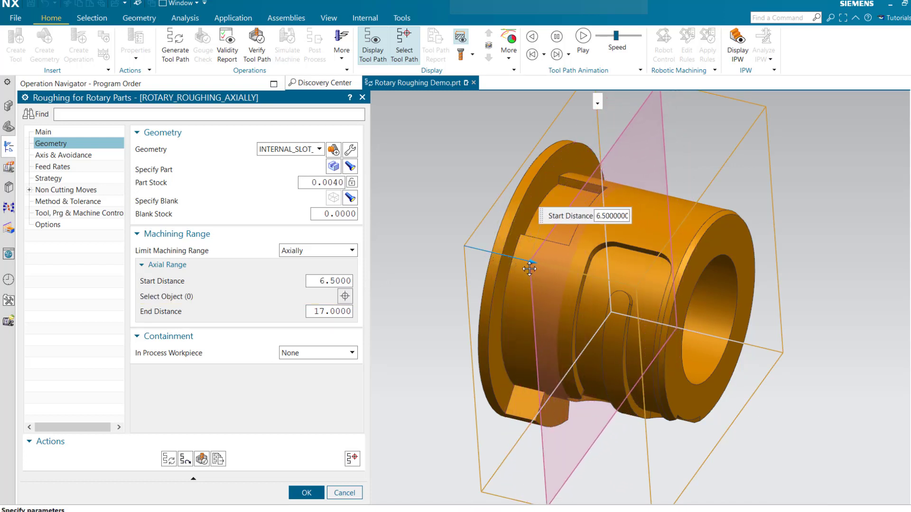
pyautogui.click(351, 312)
pyautogui.click(345, 312)
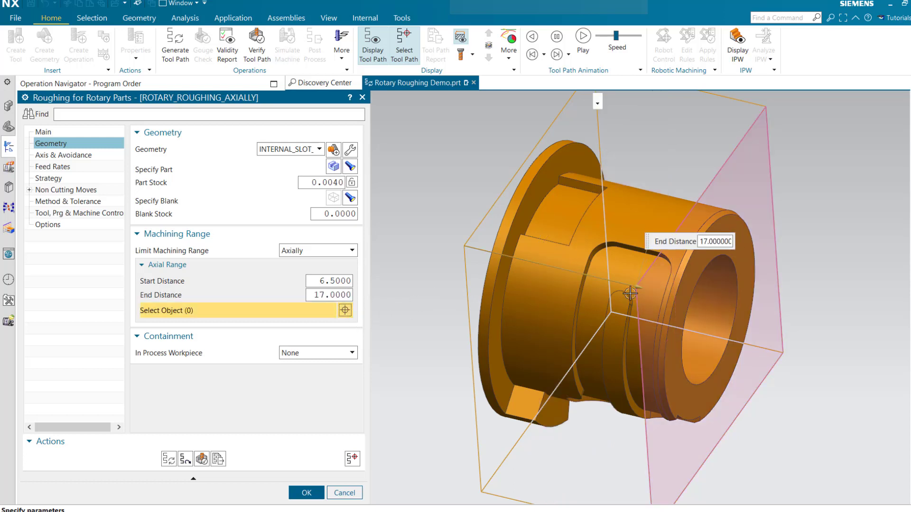
pyautogui.moveTo(637, 286); pyautogui.dragTo(605, 287)
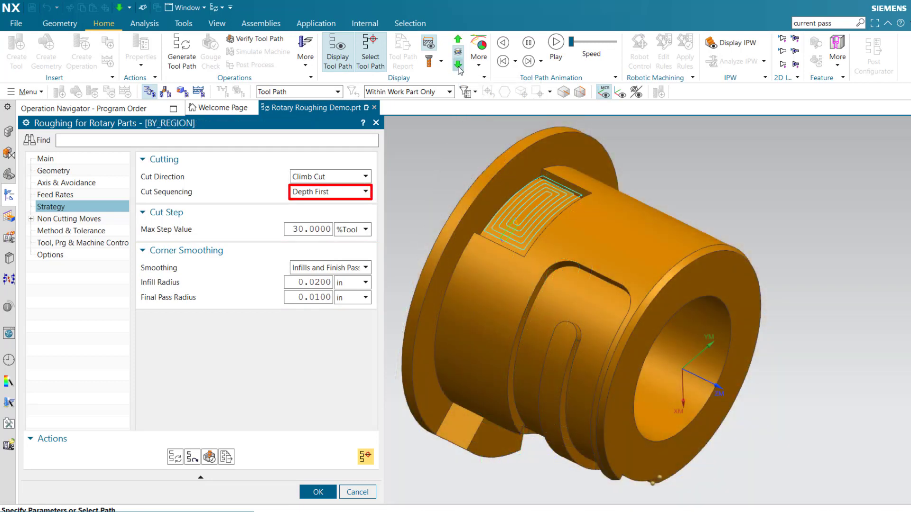
# Step through the depth-first BY_REGION toolpath one cut at a time around the slot.
pyautogui.click(458, 67)
pyautogui.click(458, 66)
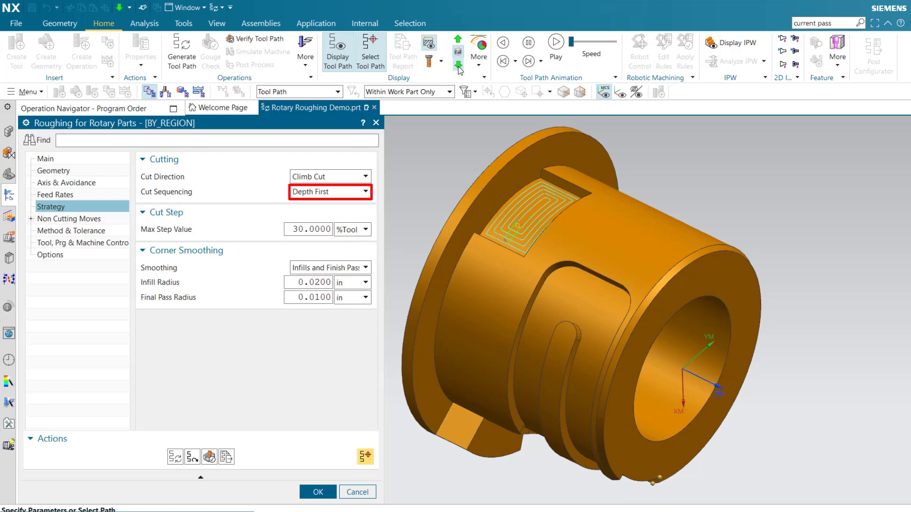
pyautogui.click(459, 66)
pyautogui.click(458, 67)
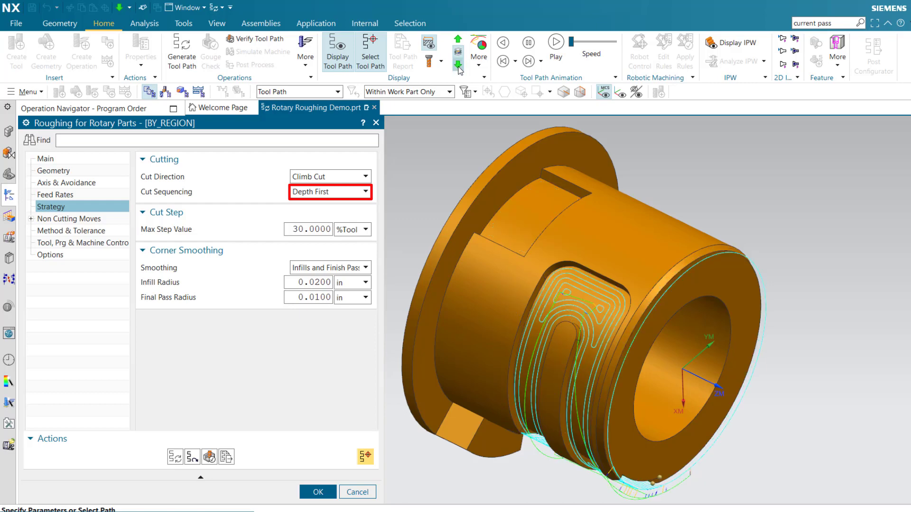
pyautogui.click(458, 67)
pyautogui.click(458, 66)
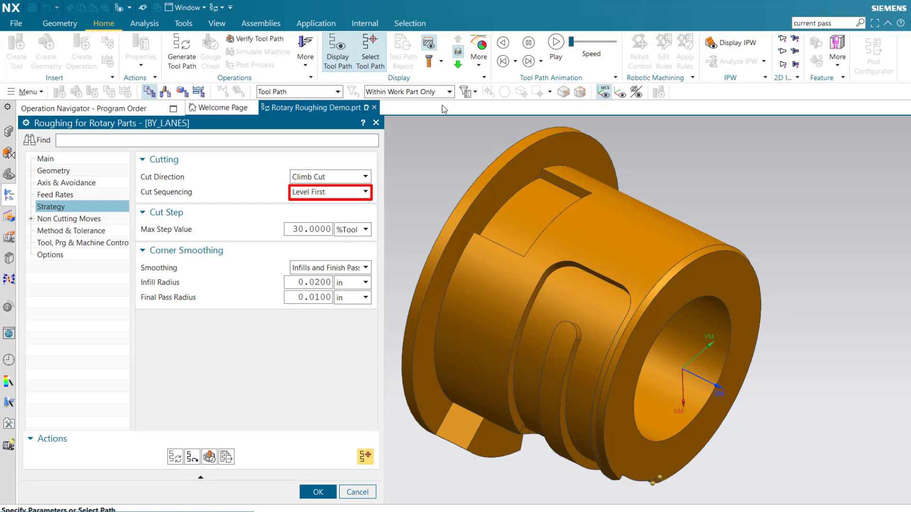
# Step through the level-first toolpath, with cuts alternating between the top pocket and lower slot.
pyautogui.click(458, 67)
pyautogui.click(458, 67)
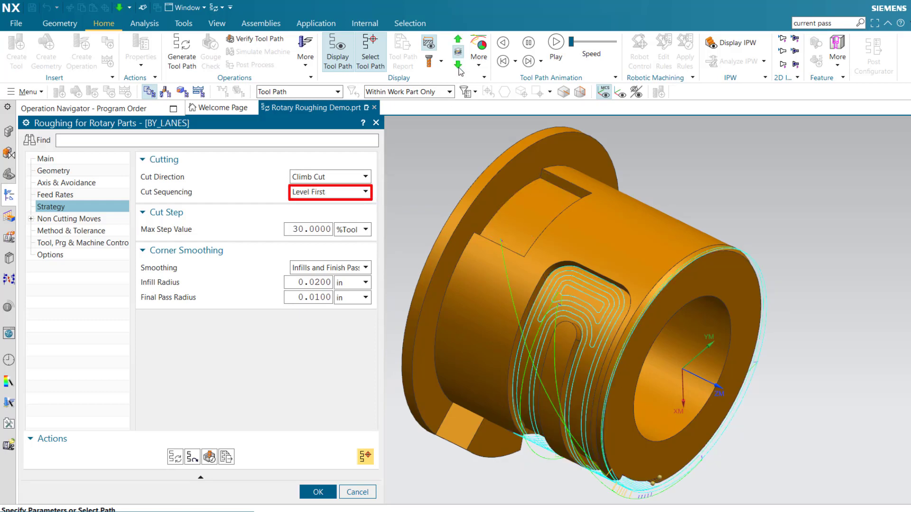
pyautogui.click(458, 66)
pyautogui.click(458, 66)
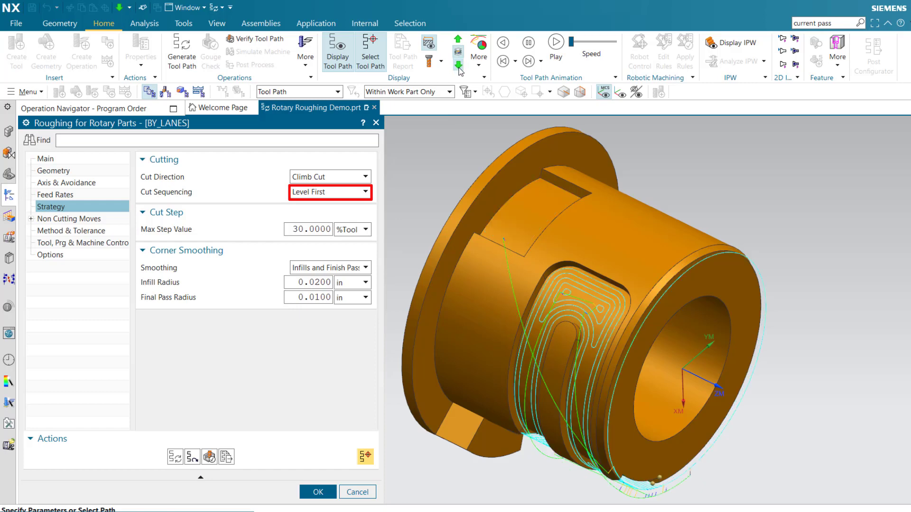
pyautogui.click(459, 67)
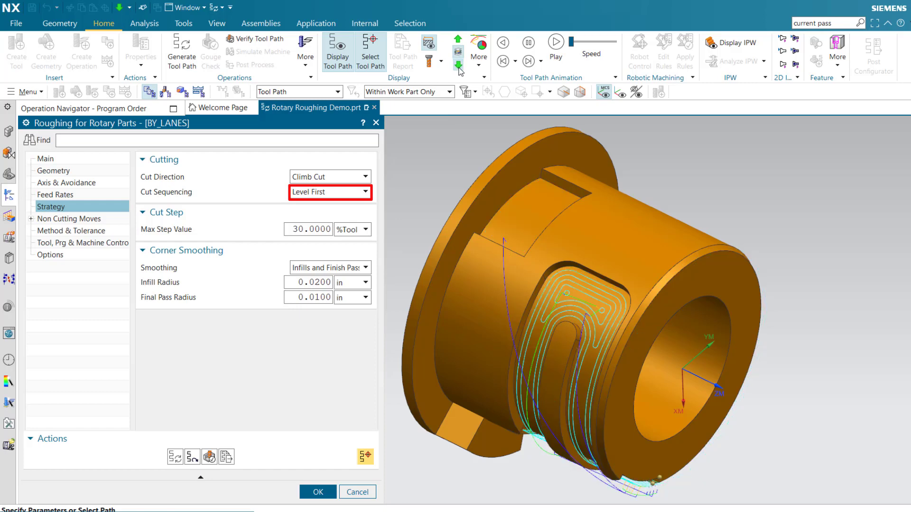
pyautogui.click(459, 67)
pyautogui.click(459, 67)
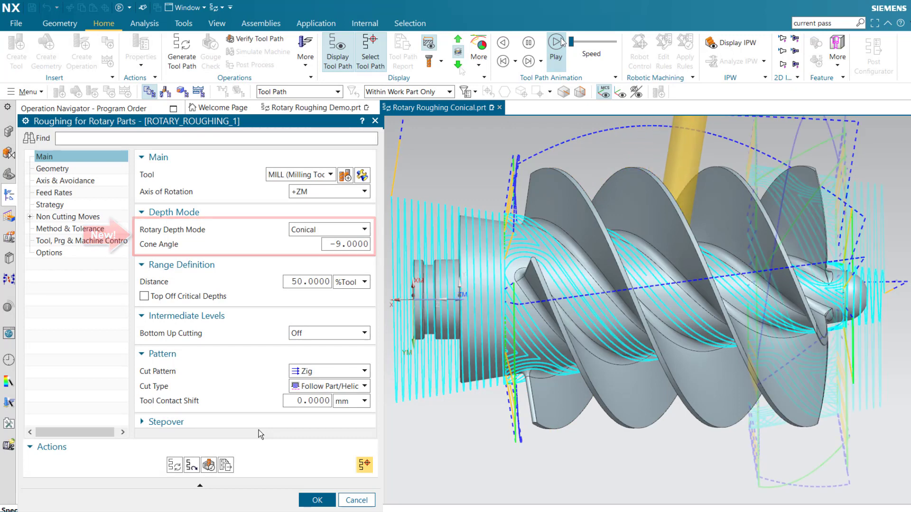
# Advance level by level through the conical roughing cuts to the tapered passes at the screw tip.
pyautogui.click(458, 65)
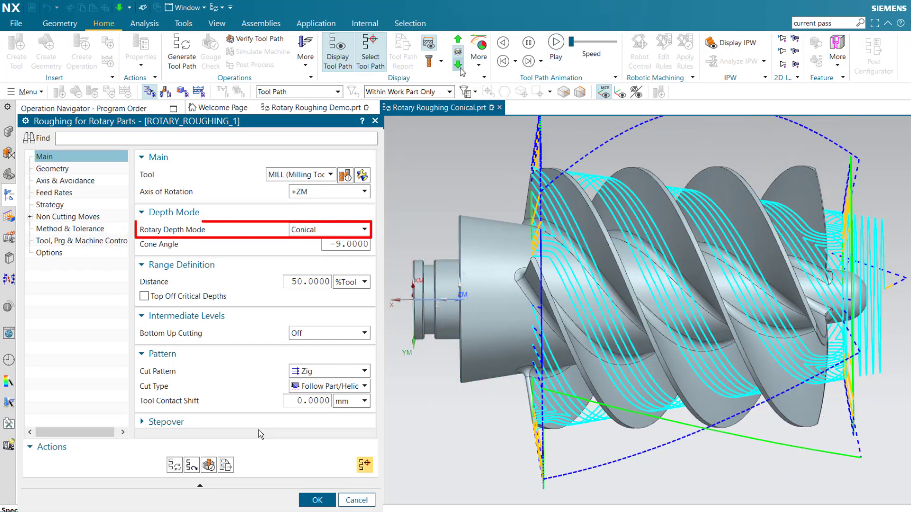
pyautogui.click(458, 65)
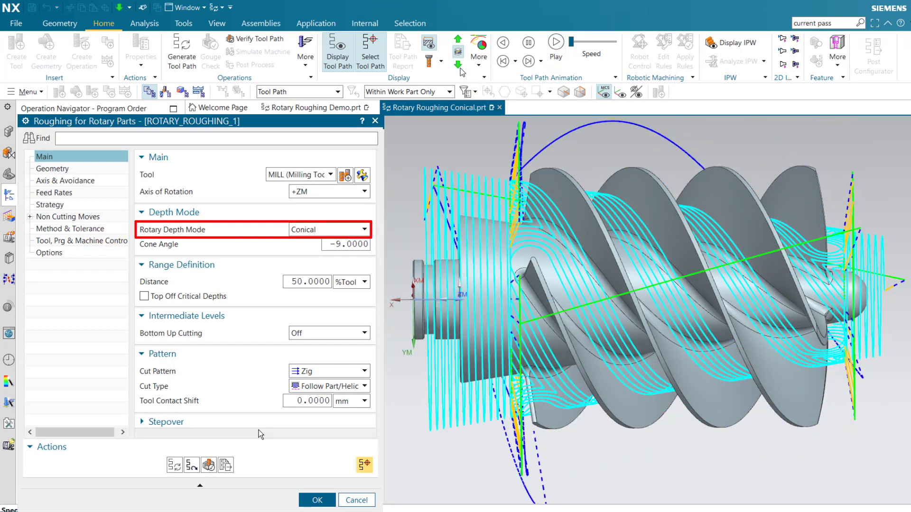
pyautogui.click(460, 69)
pyautogui.click(460, 69)
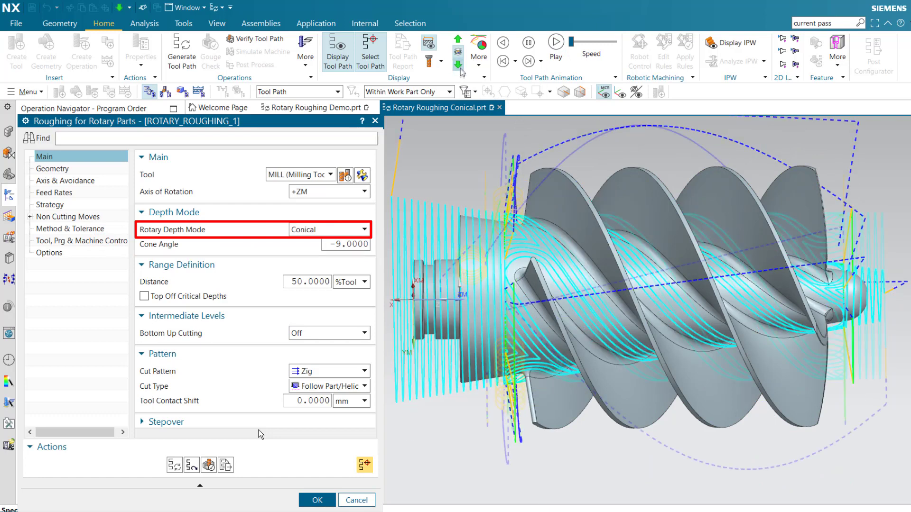
pyautogui.click(461, 69)
pyautogui.click(460, 69)
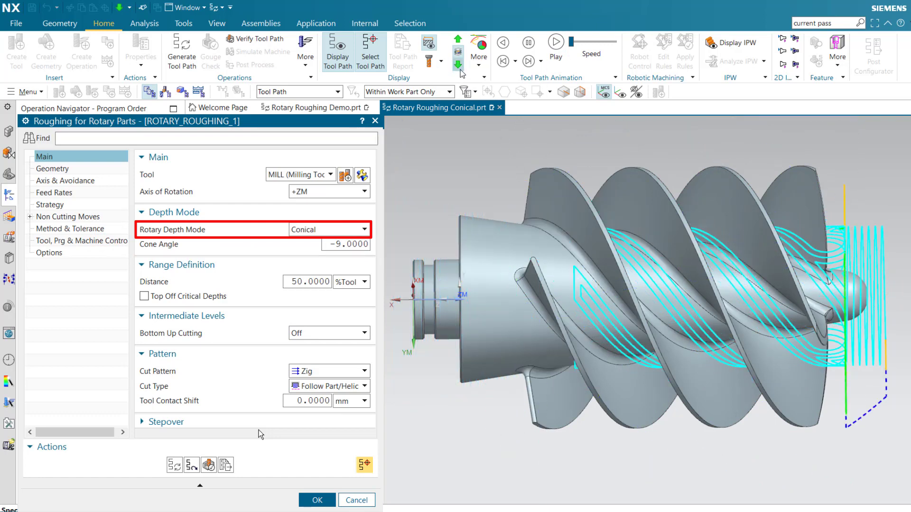
pyautogui.click(460, 69)
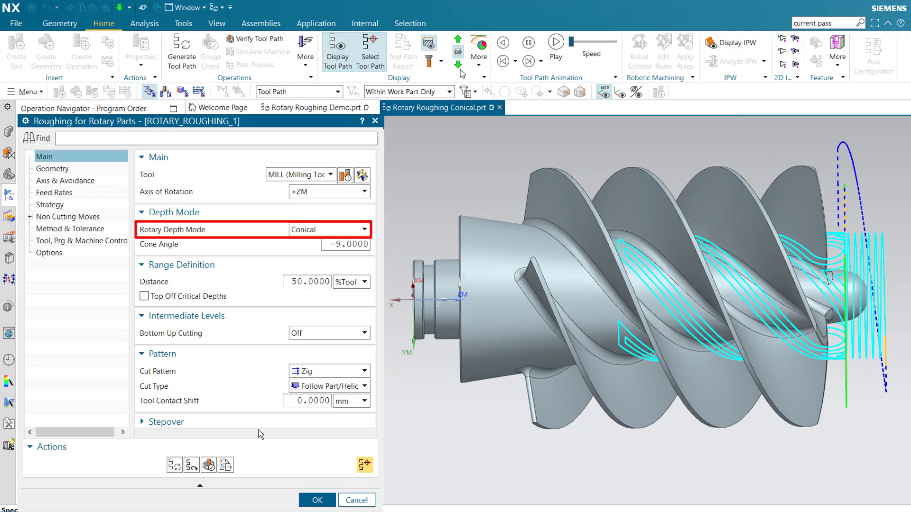
pyautogui.click(460, 70)
pyautogui.click(461, 70)
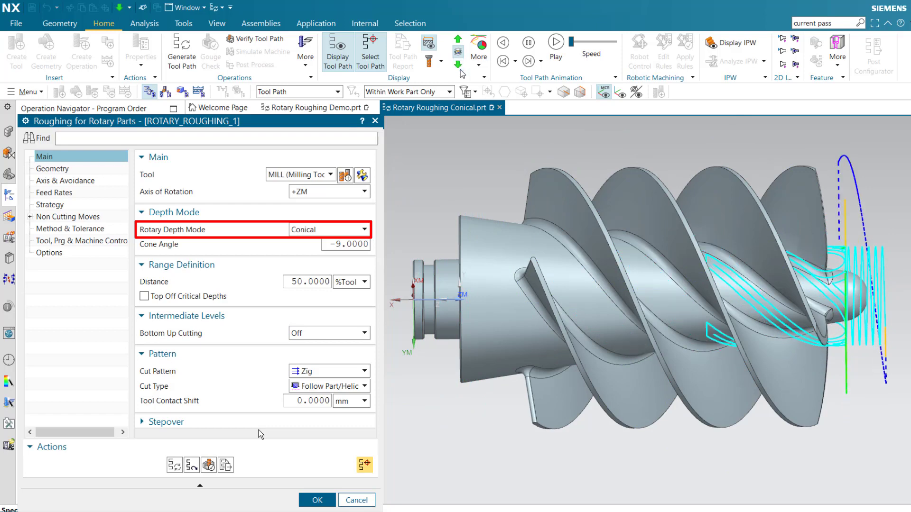
pyautogui.click(460, 70)
pyautogui.click(460, 69)
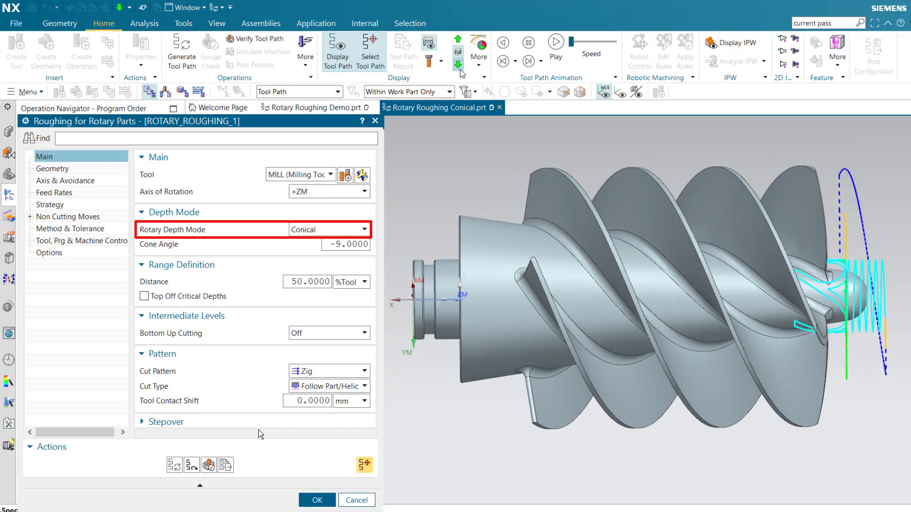